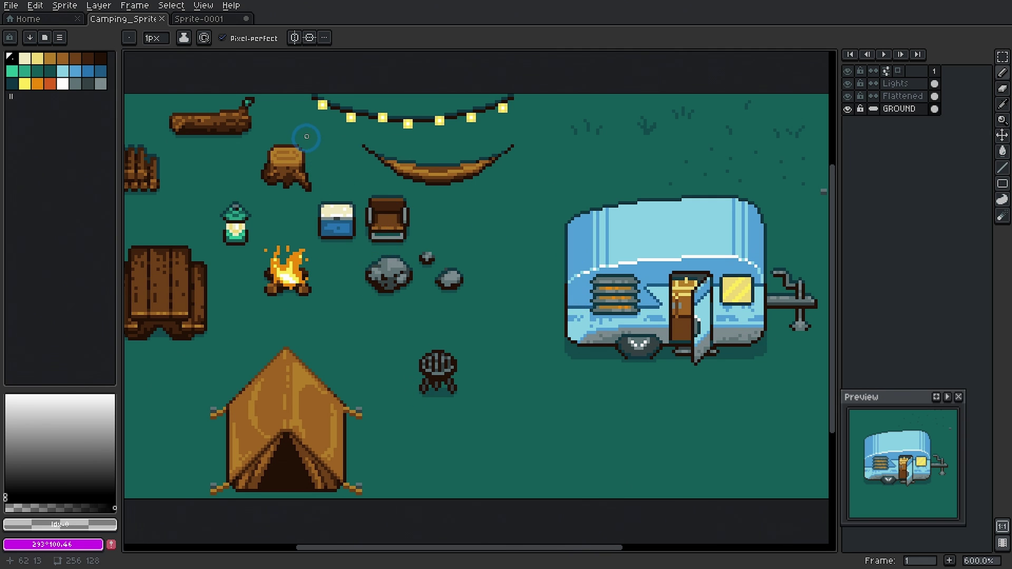
- Create a new blank sprite sized 16×16 pixels
click(202, 20)
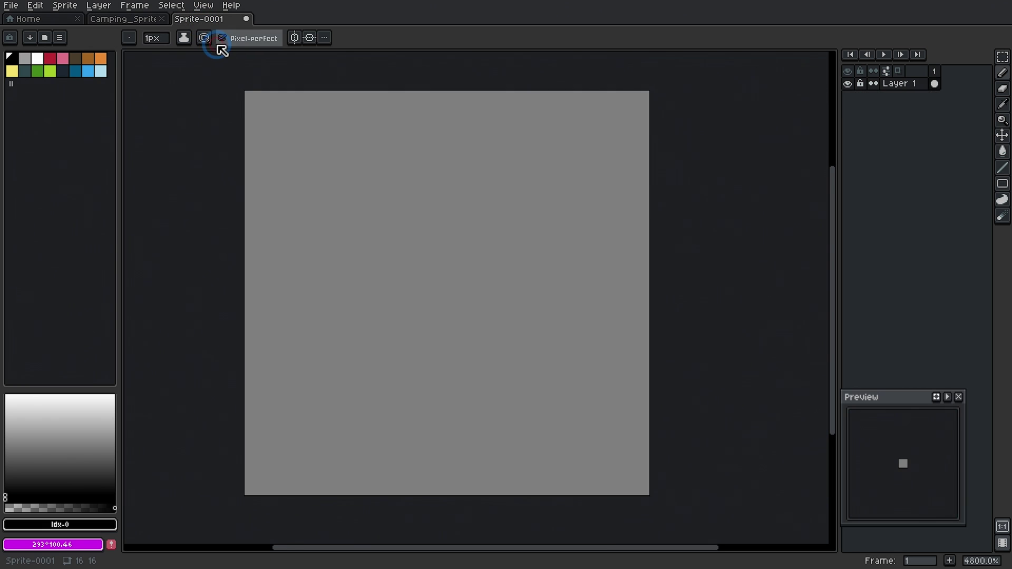
click(11, 5)
click(23, 16)
double_click(478, 218)
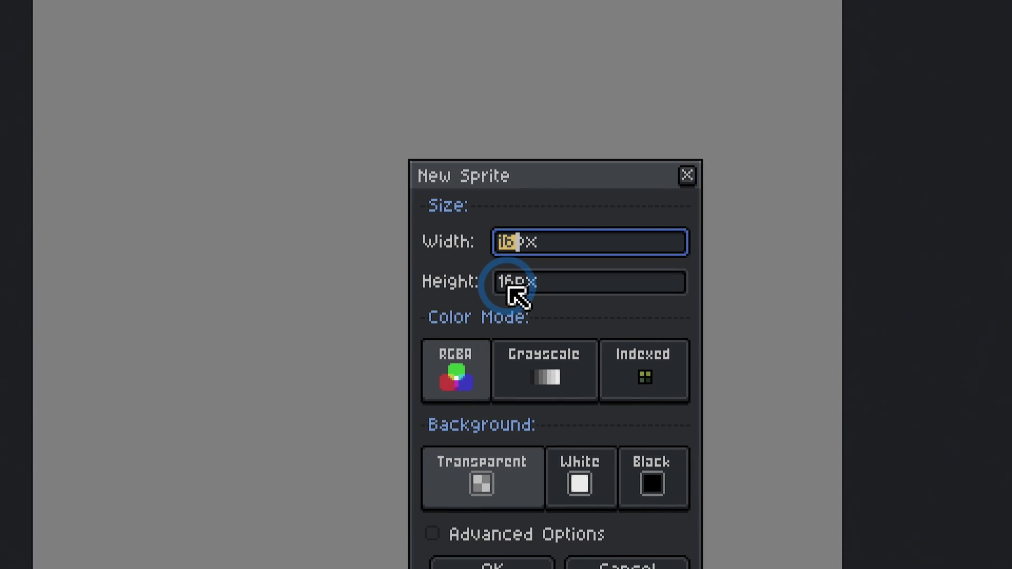
click(508, 287)
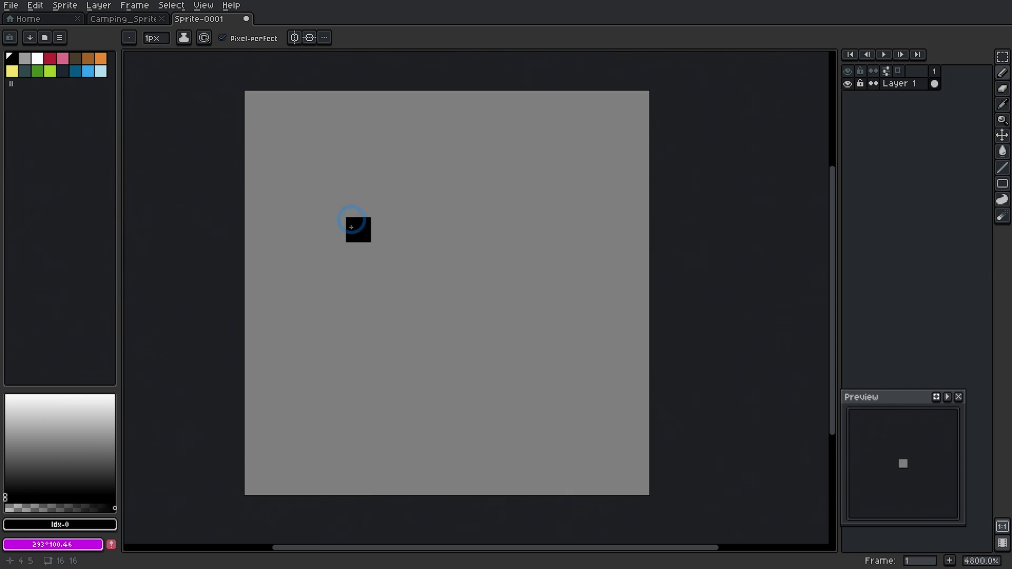
- Zoom and pan the camping scene to study the blue trailer, then return to Sprite-0001
key(ctrl+shift+Tab)
scroll(379, 221, up, 1)
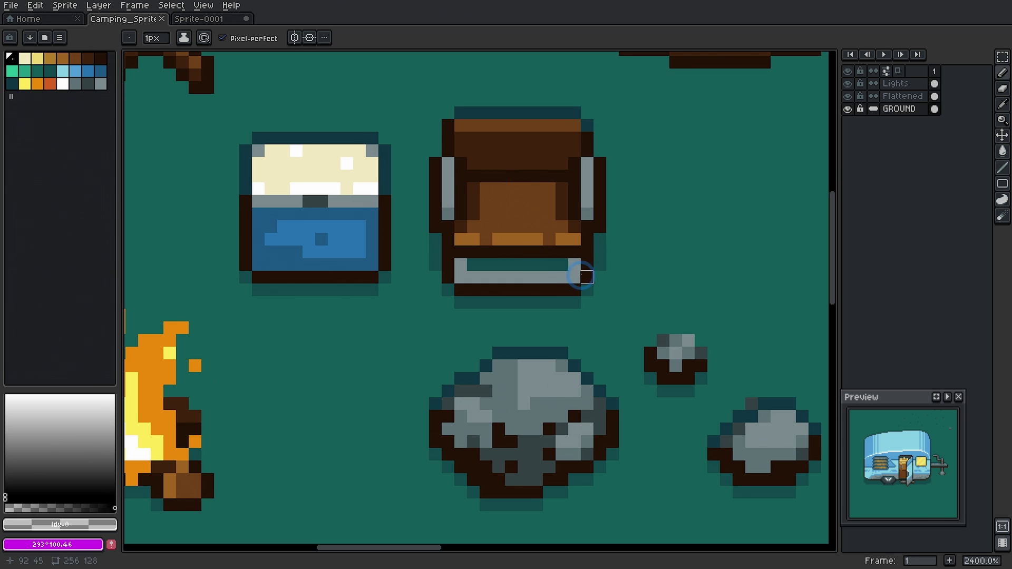
scroll(553, 287, down, 8)
scroll(482, 285, up, 6)
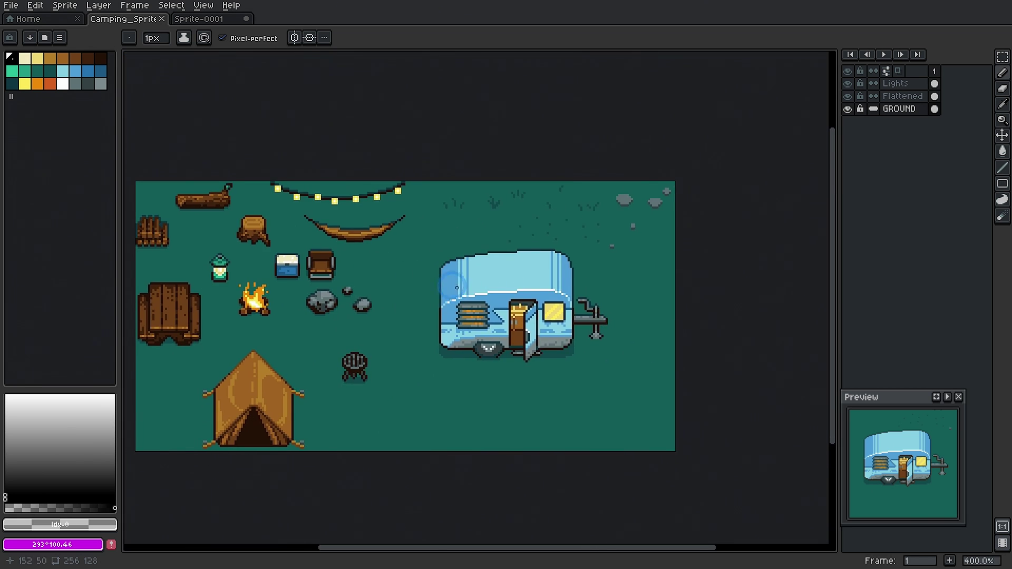
drag(529, 290, 429, 253)
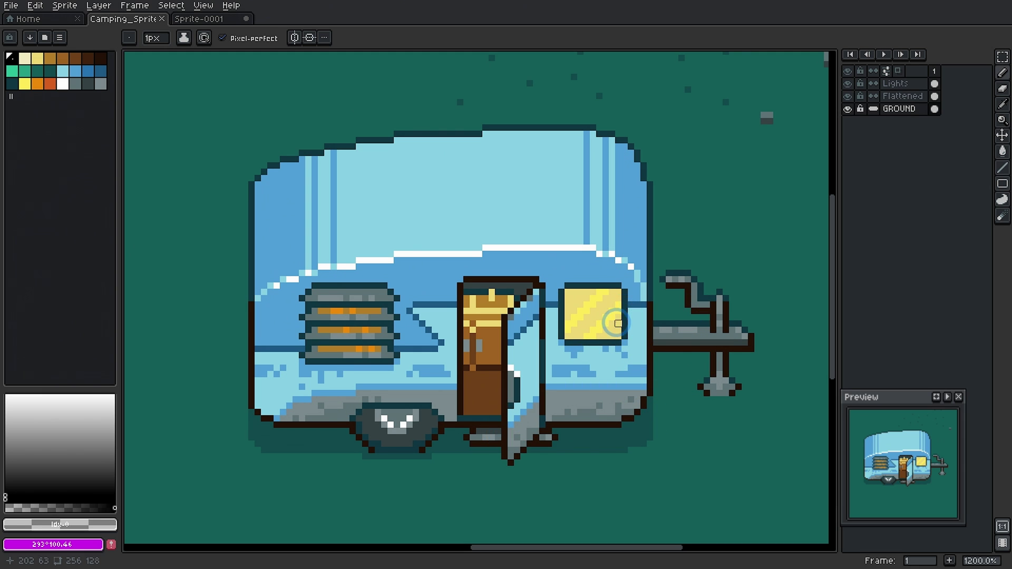
key(ctrl+Tab)
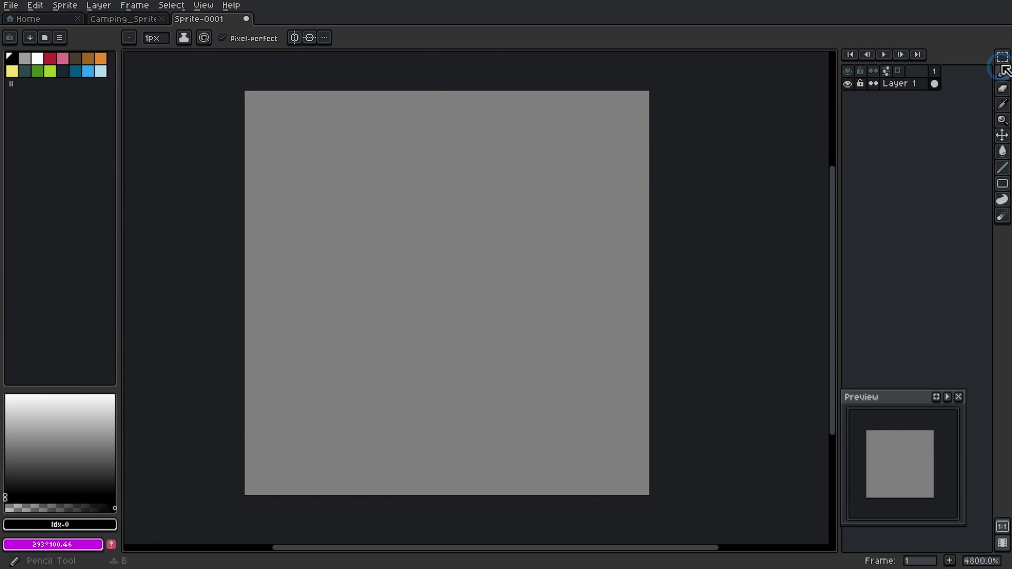
- Draw a black square outline one pixel inside the 16×16 canvas edges
click(1006, 174)
click(1002, 183)
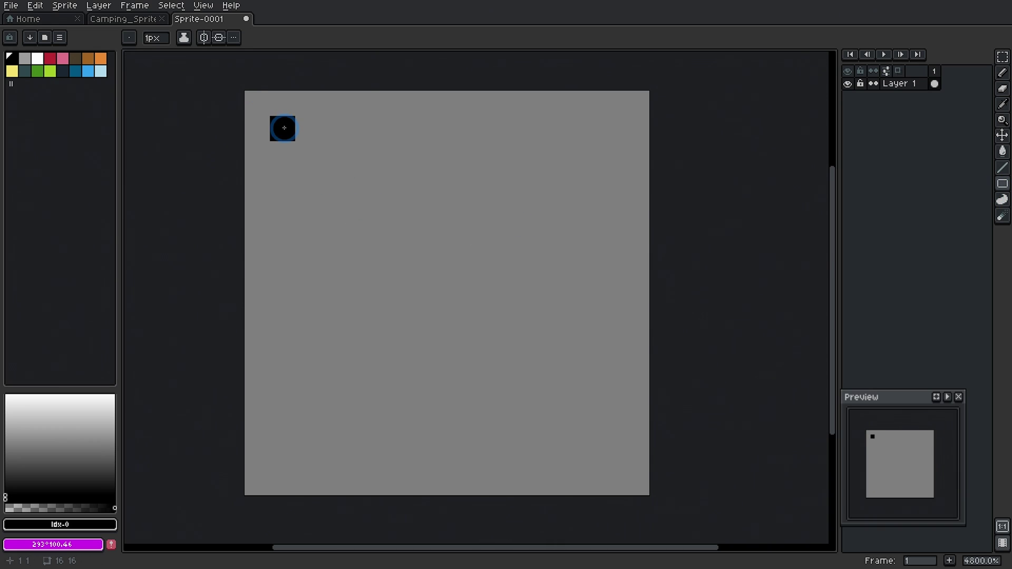
drag(284, 128, 607, 464)
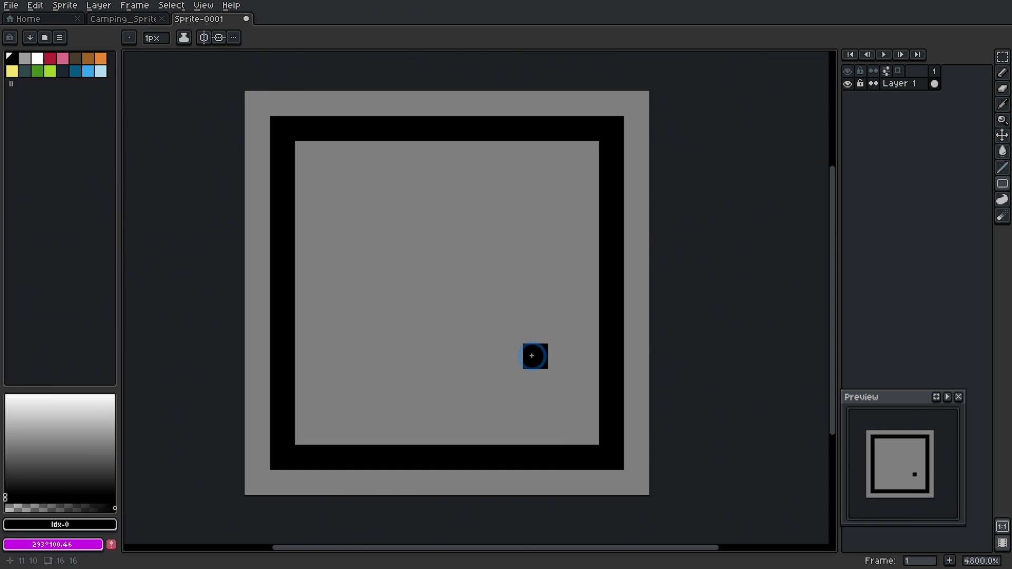
key(ctrl+shift+Tab)
- Pan and zoom around the camping scene's furniture and trailer, then return to Sprite-0001
scroll(497, 293, down, 3)
drag(345, 322, 535, 299)
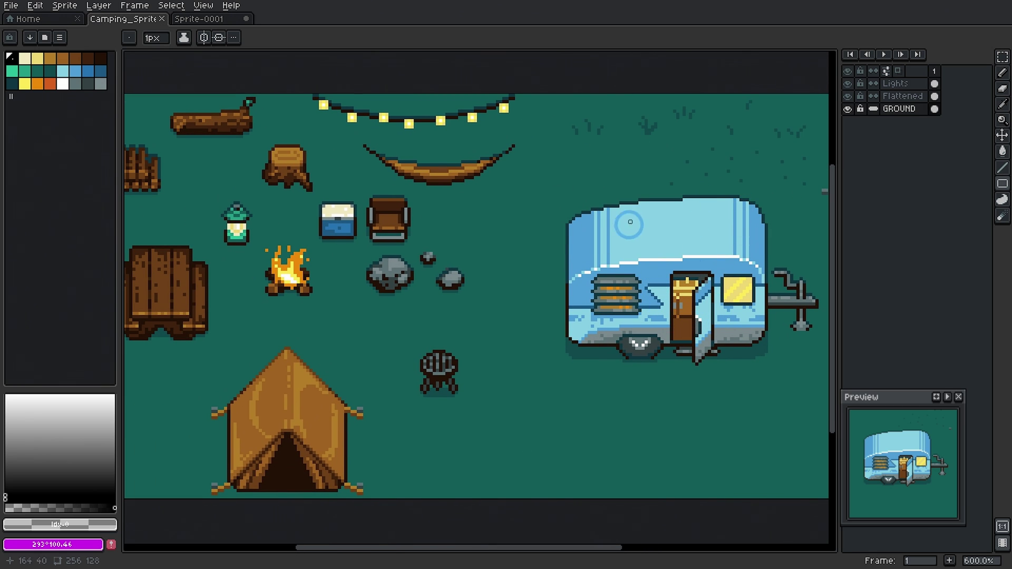
drag(317, 235, 387, 254)
scroll(387, 254, up, 4)
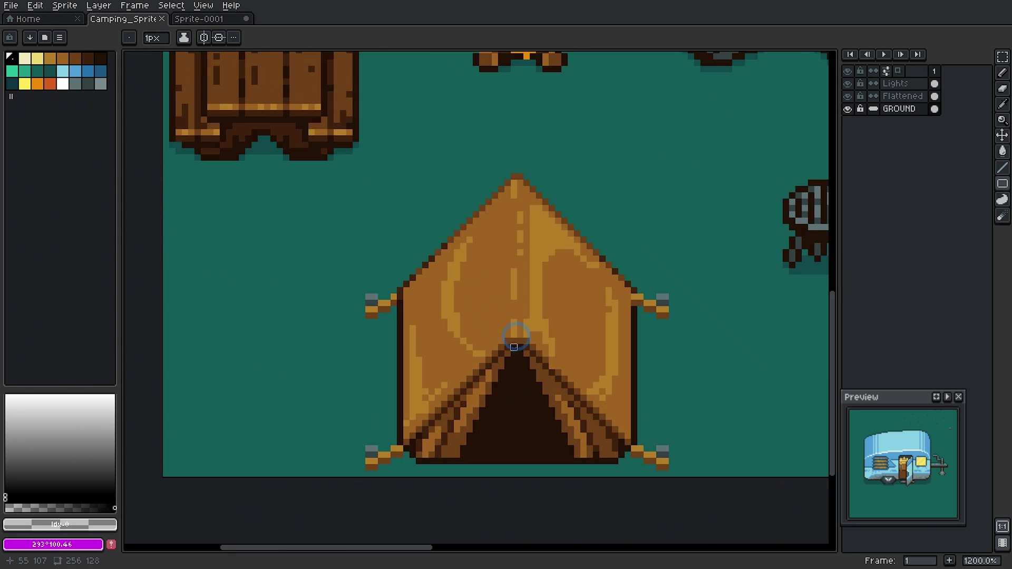
click(514, 347)
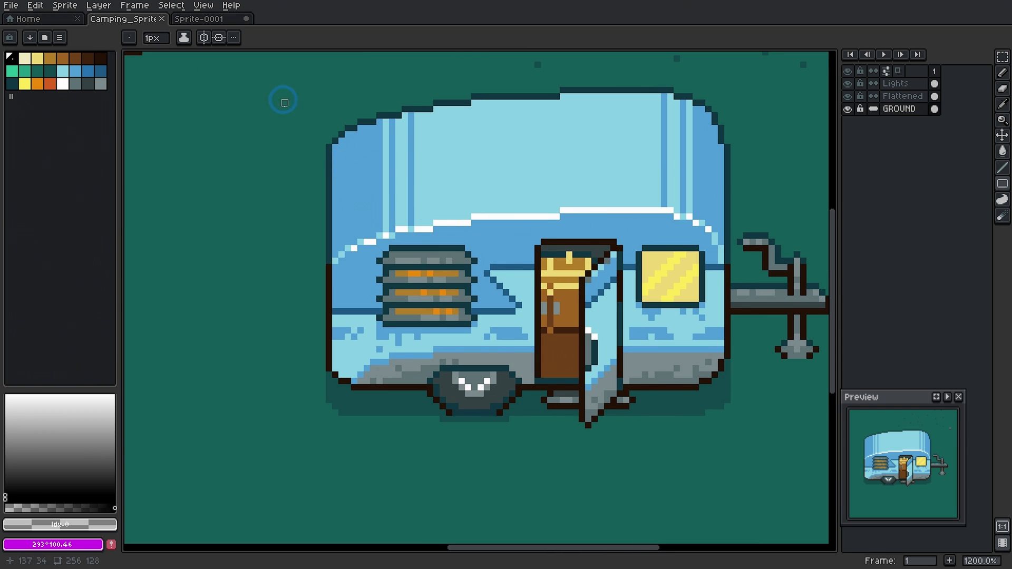
scroll(291, 128, down, 2)
mouse_move(399, 248)
mouse_down()
mouse_move(460, 300)
mouse_move(520, 313)
mouse_up()
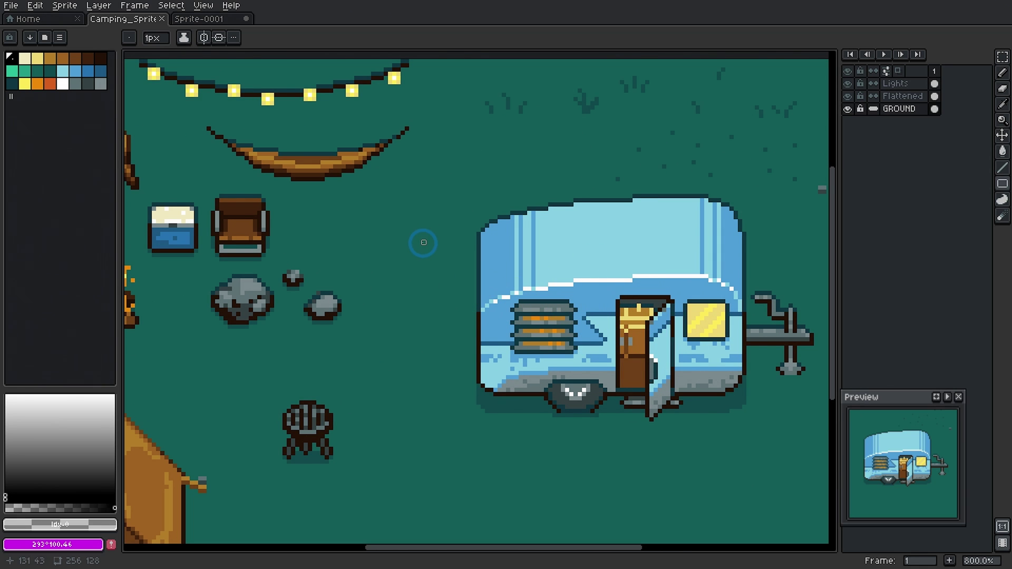
click(195, 19)
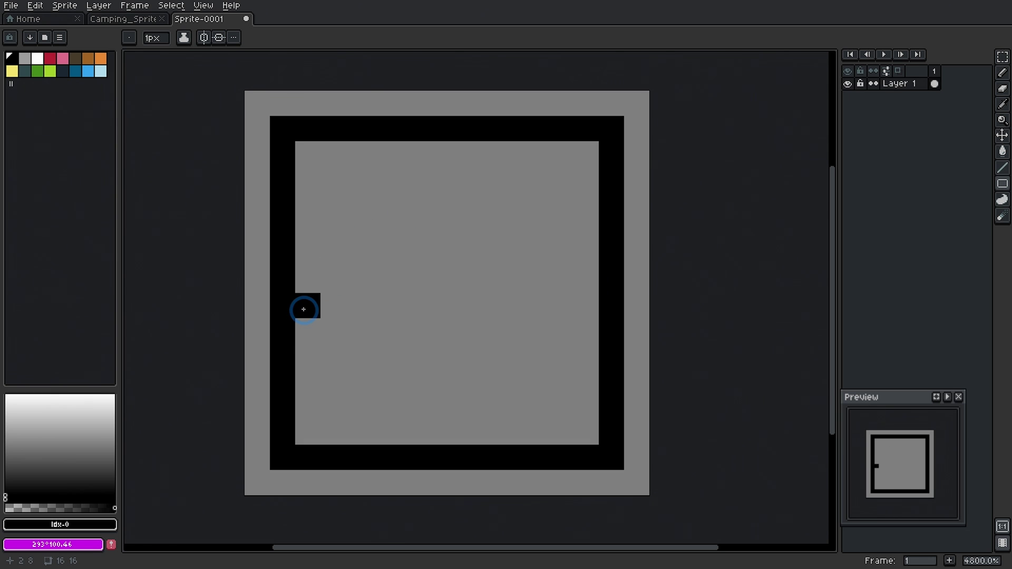
- Draw a black horizontal line across the square's middle and select dark blue
drag(304, 308, 601, 306)
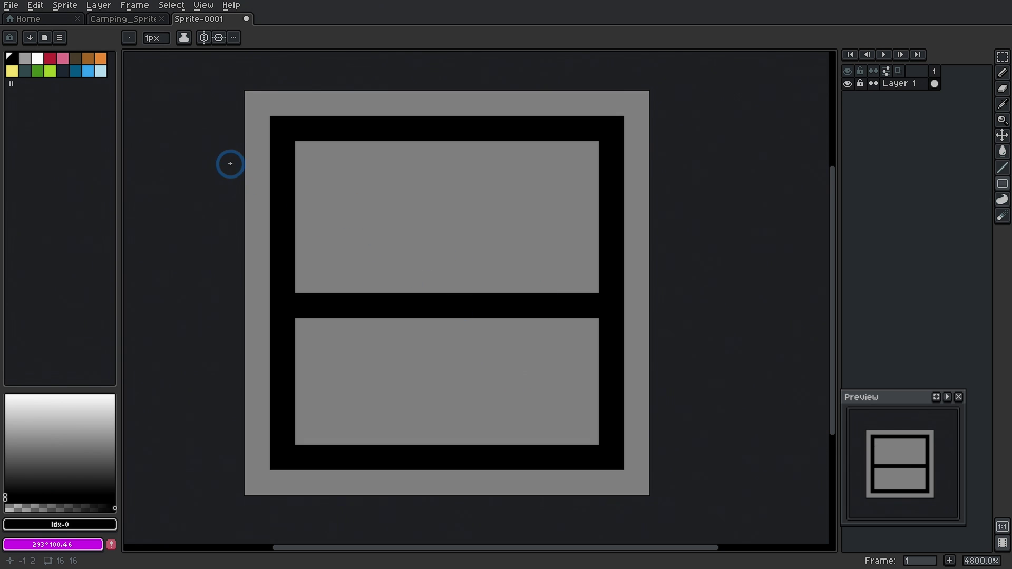
click(77, 71)
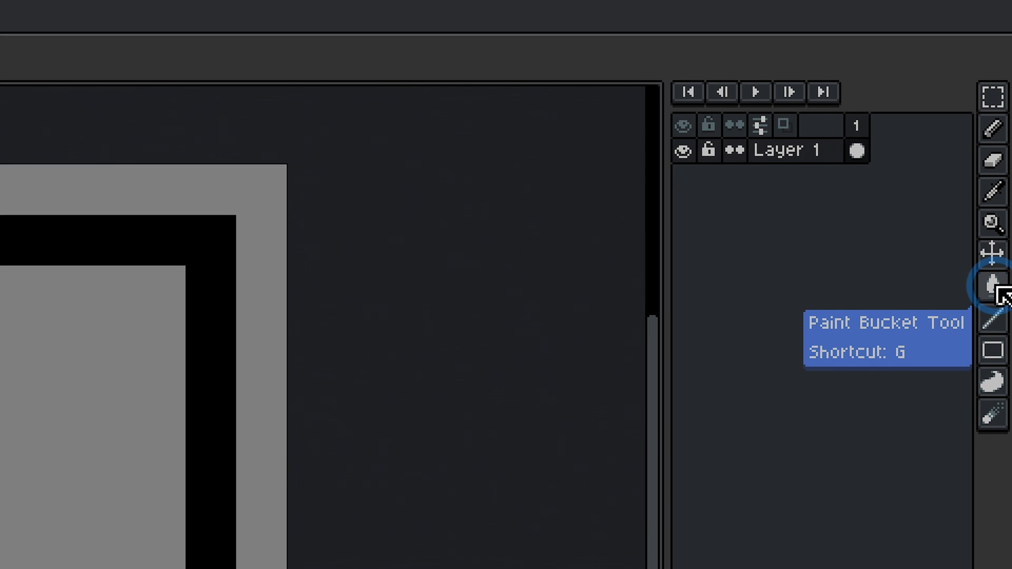
- Flood-fill the lower panel dark blue and the top panel light blue
click(994, 287)
click(458, 205)
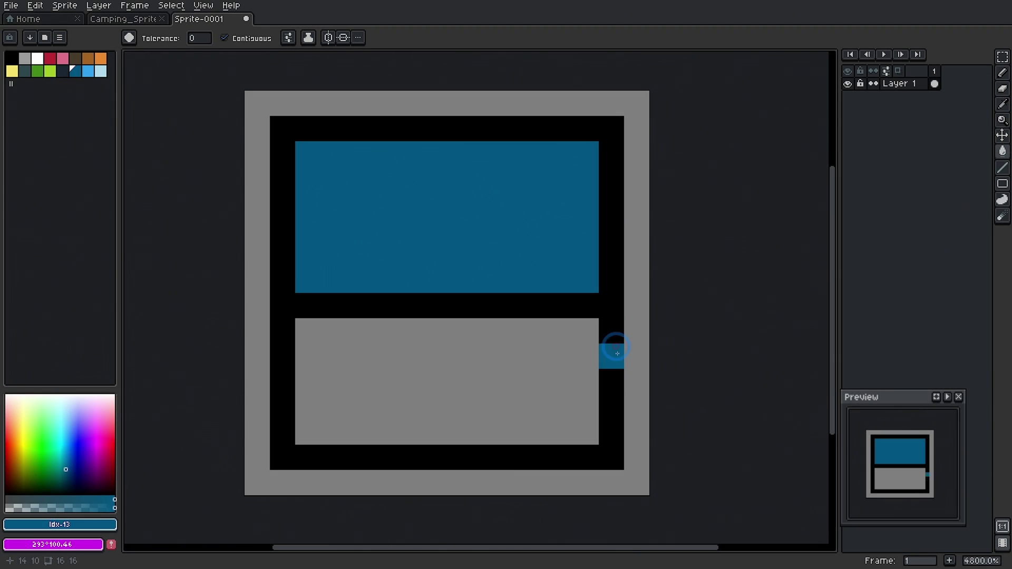
click(458, 356)
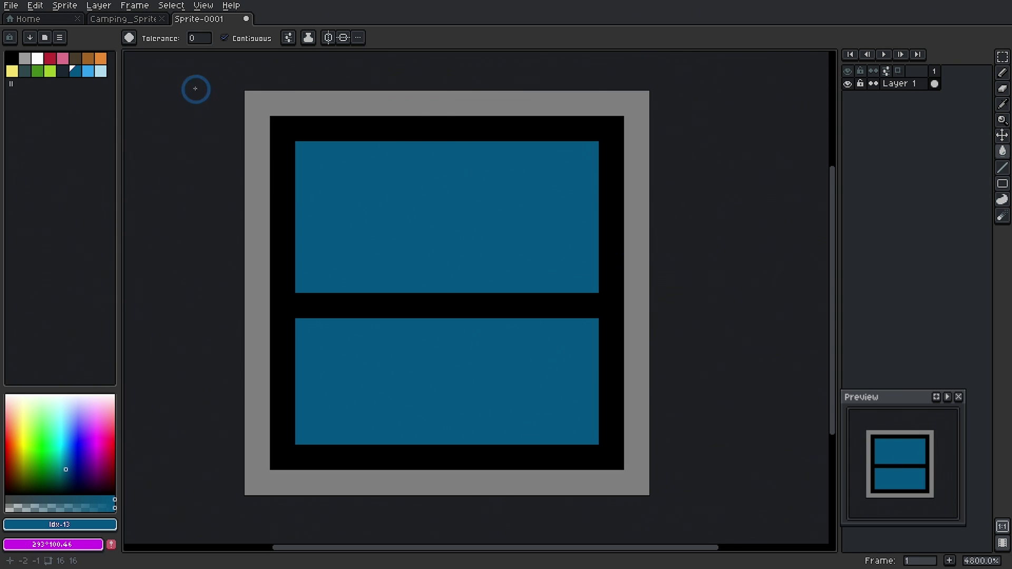
click(88, 71)
click(348, 182)
click(345, 182)
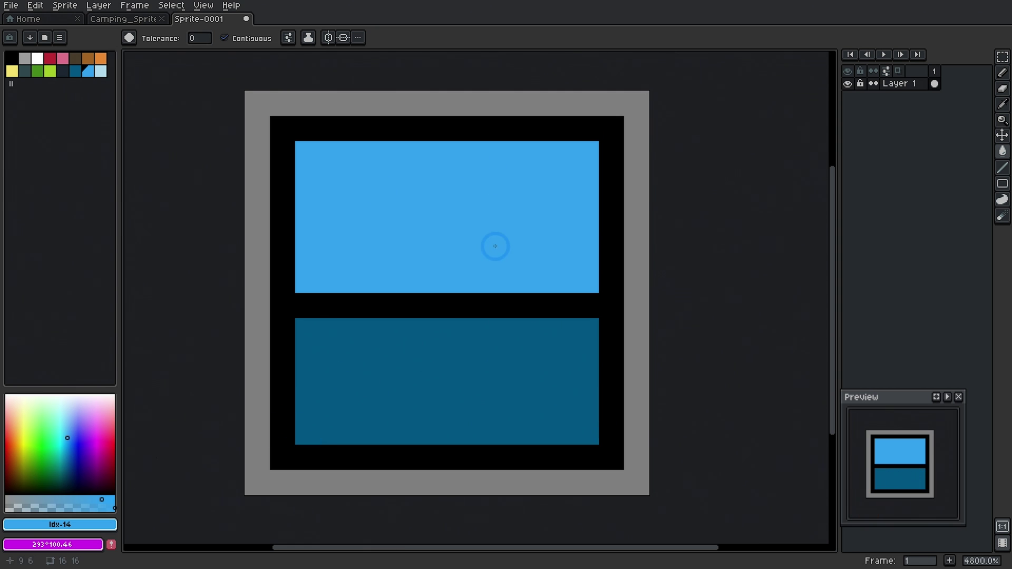
- Erase the four corner pixels of the black outline to round it
click(1003, 90)
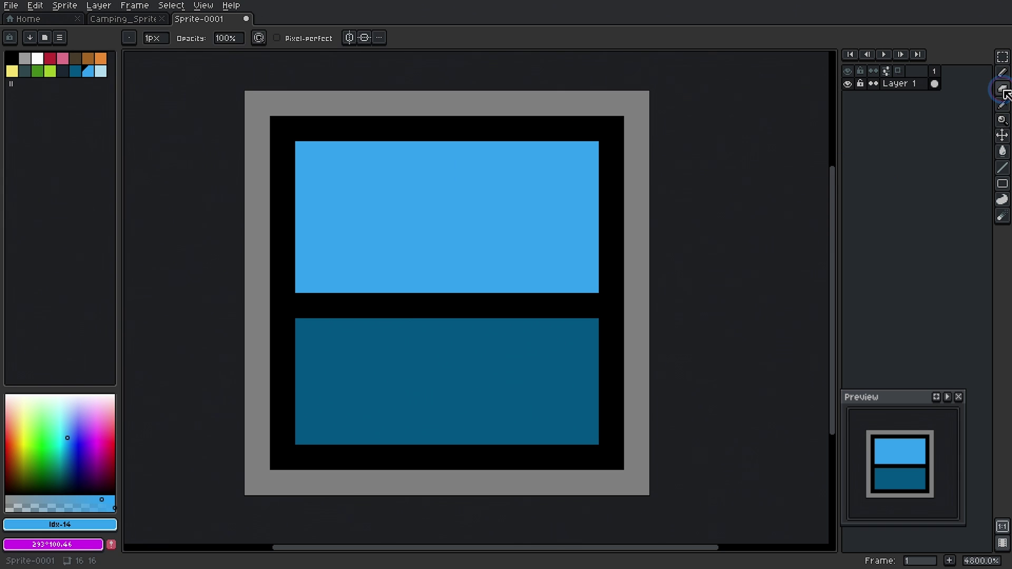
click(611, 128)
click(611, 457)
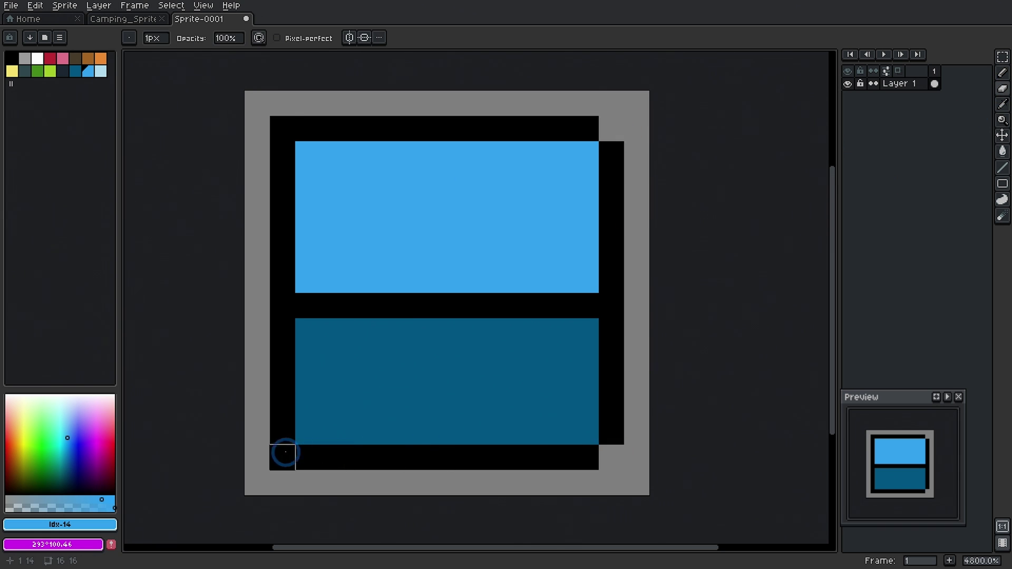
click(282, 457)
click(282, 128)
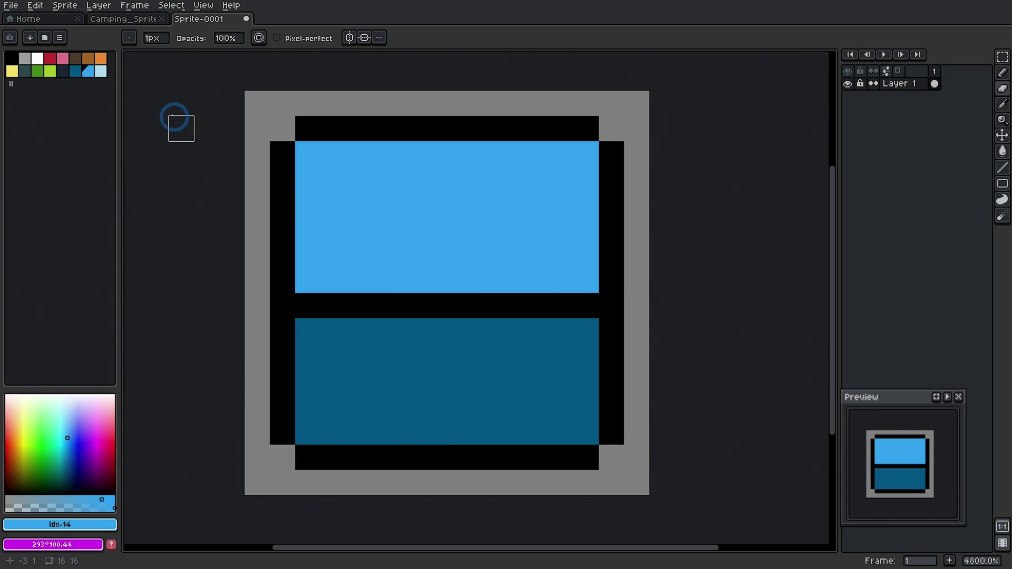
- Repaint the black middle divider in pale blue, undoing a stray pixel on the right border
click(100, 71)
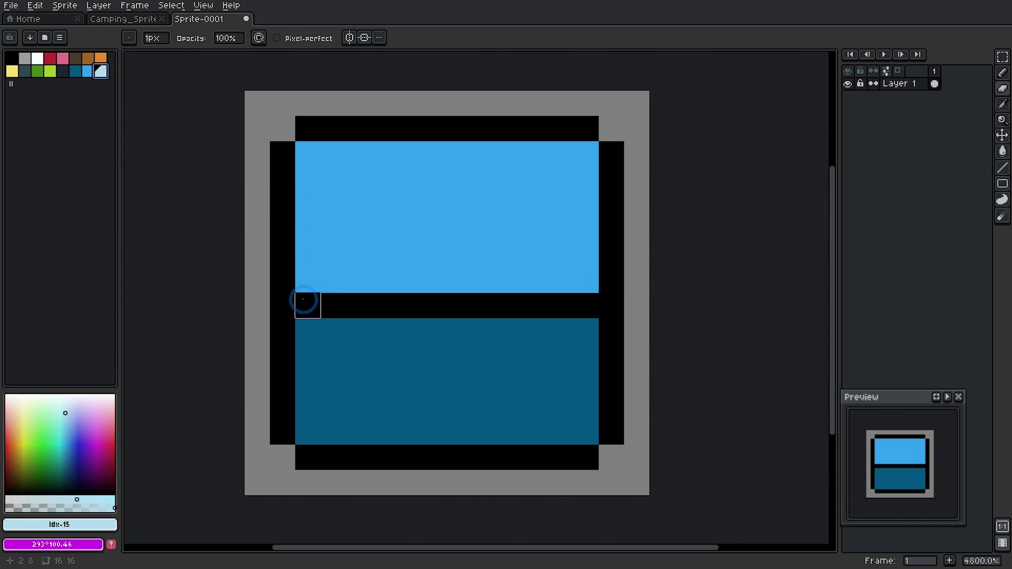
key(b)
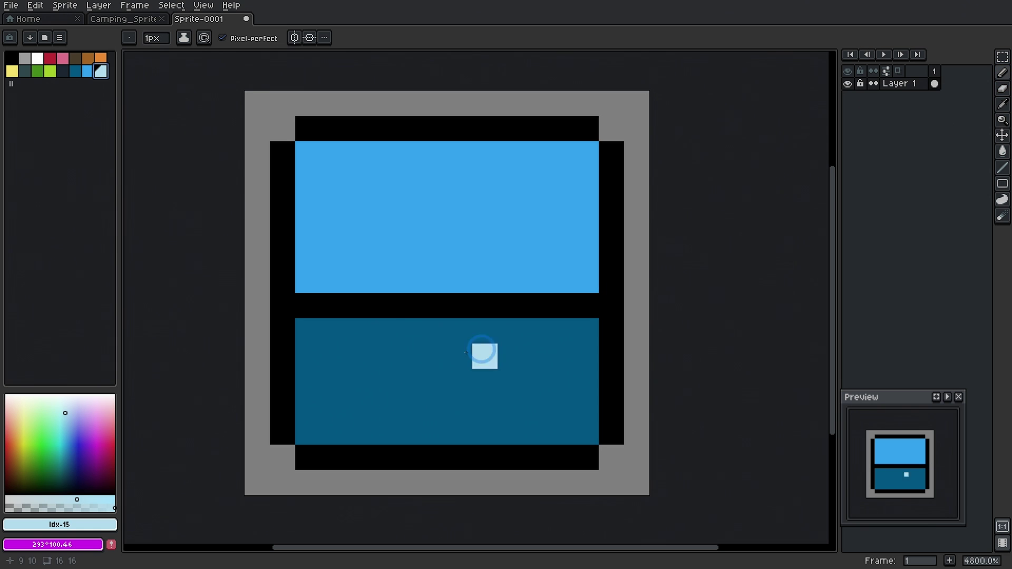
mouse_move(338, 306)
mouse_down()
mouse_move(323, 307)
mouse_move(571, 298)
mouse_move(586, 307)
mouse_up()
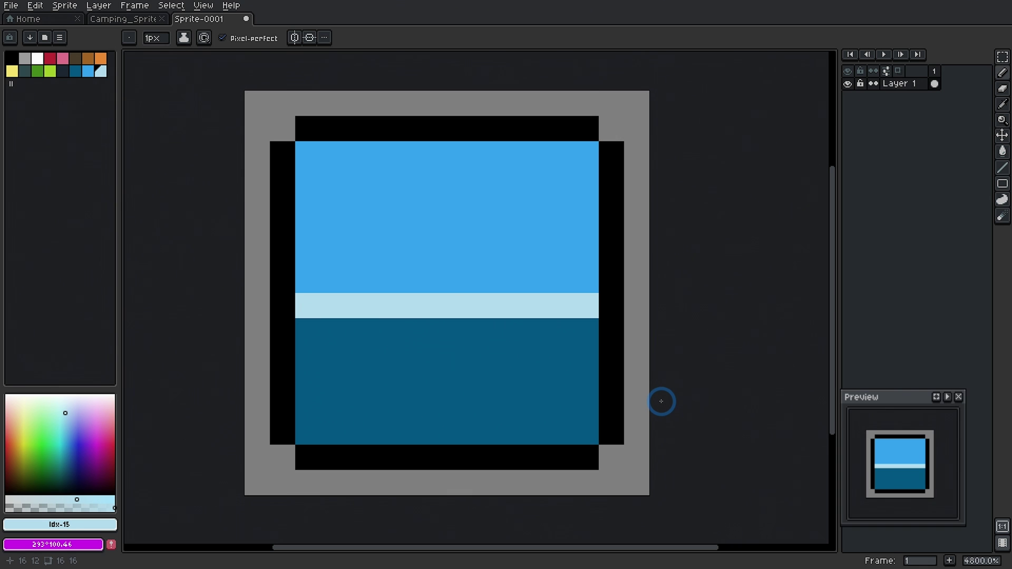
click(634, 287)
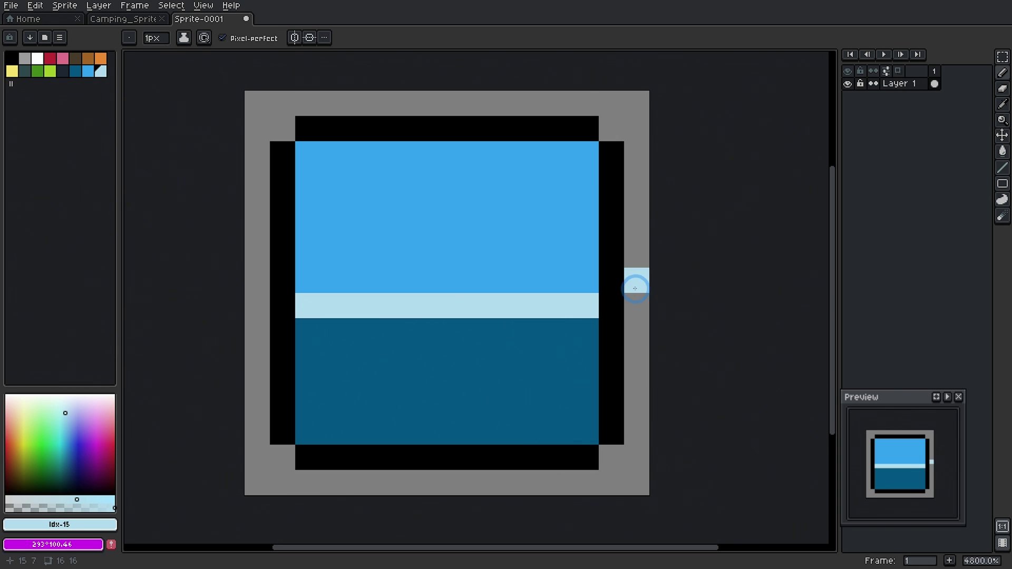
key(ctrl+z)
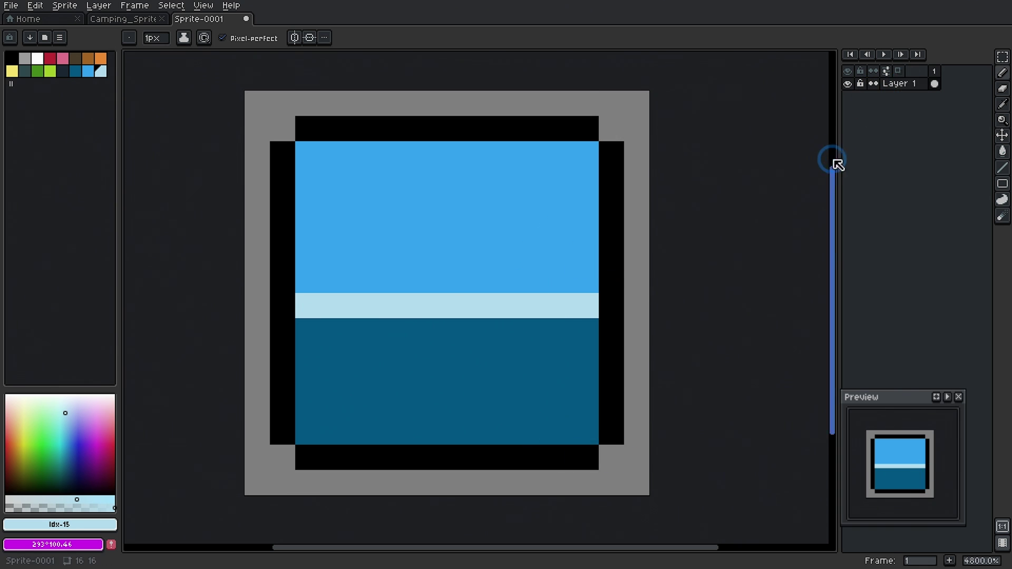
click(1003, 57)
- Shift the right and left sprite columns one pixel inward, narrowing the box evenly
click(658, 138)
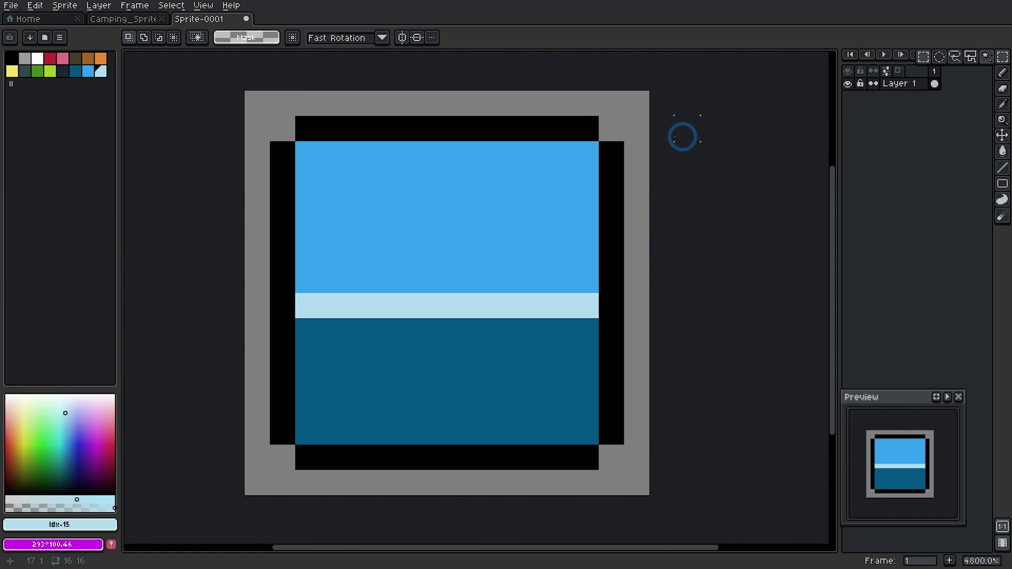
drag(626, 117, 515, 466)
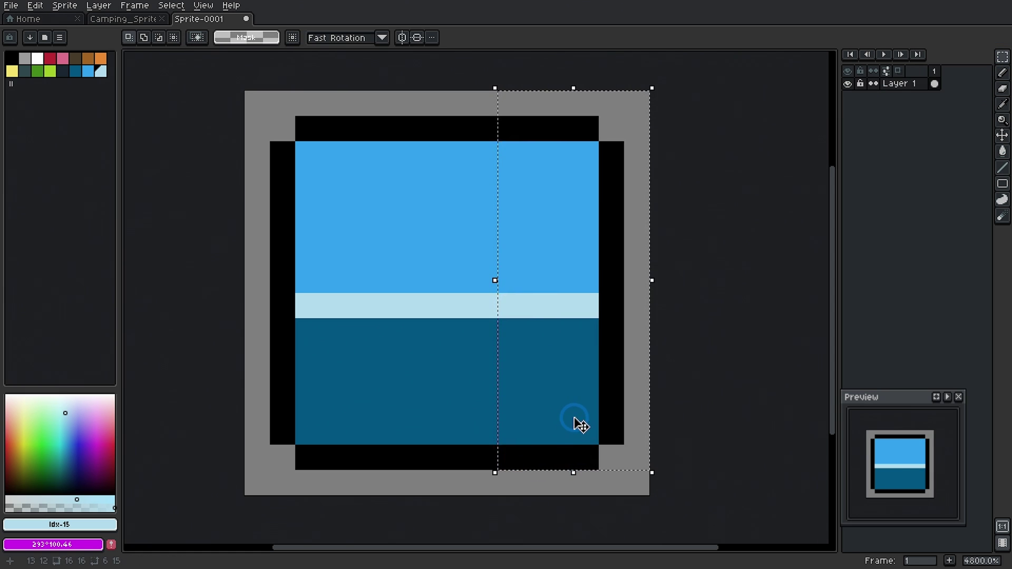
key(Left)
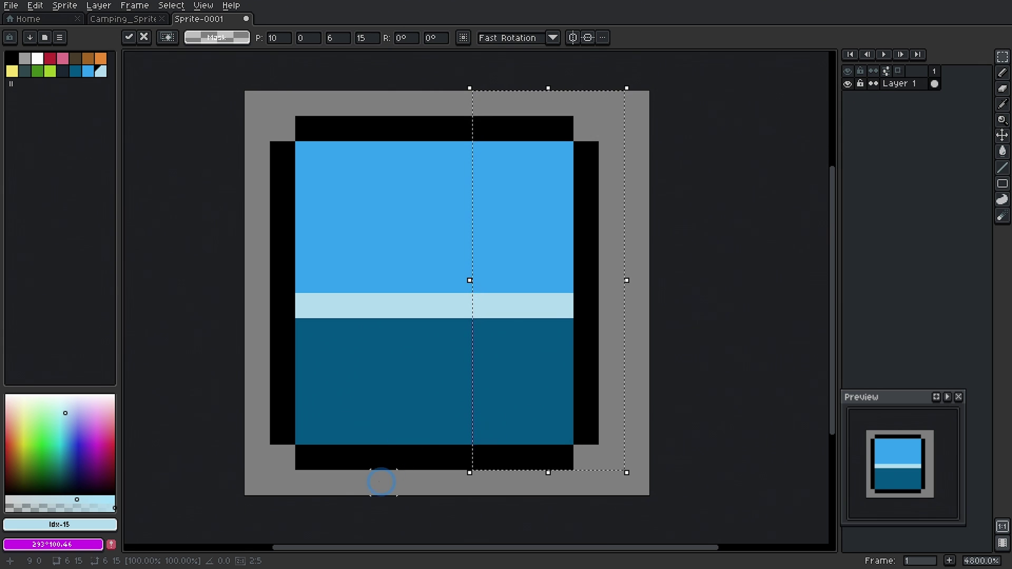
drag(375, 482, 196, 102)
key(Right)
click(625, 216)
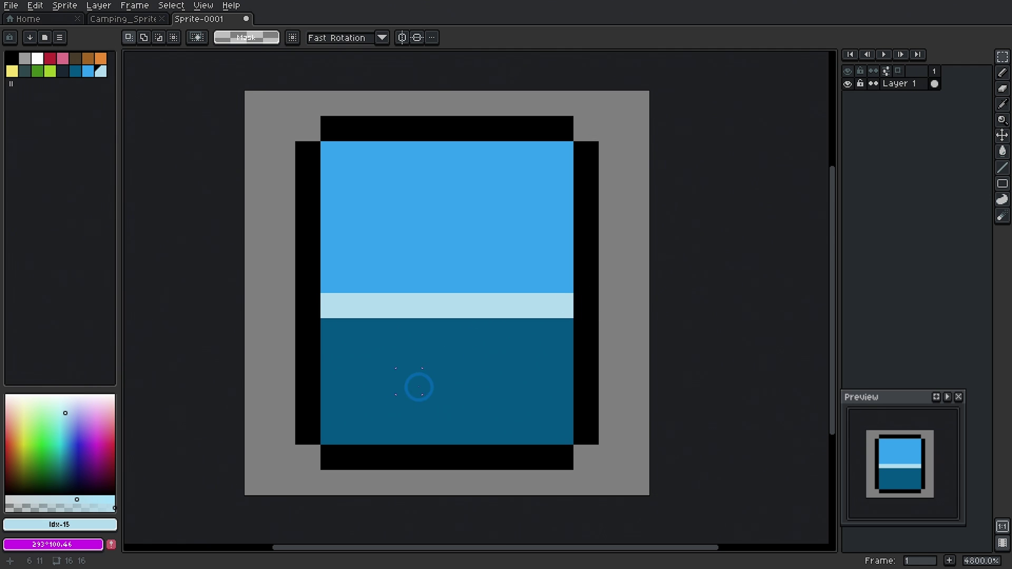
- Repaint the left and top outline of the upper face in dark navy
click(63, 71)
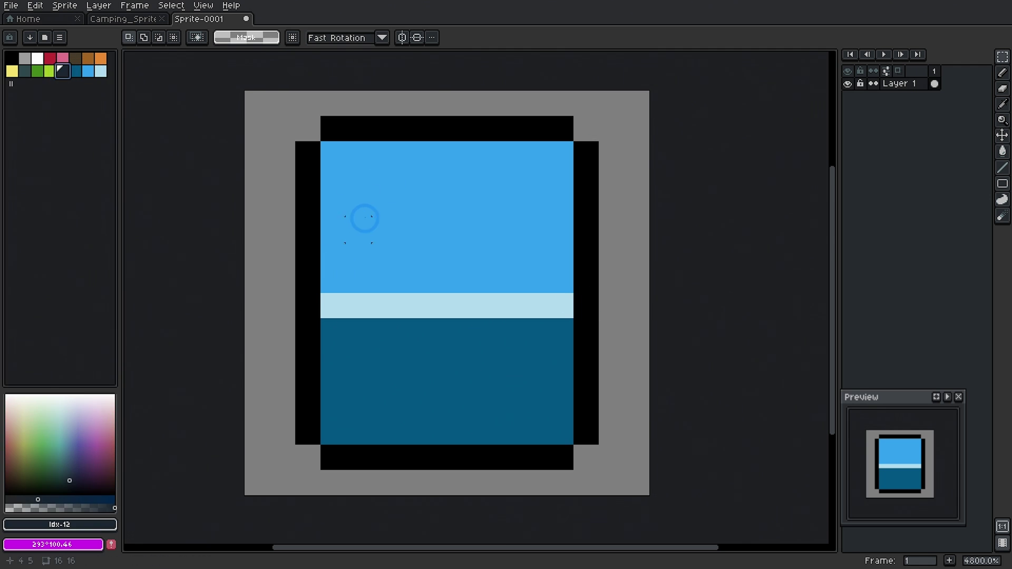
key(b)
mouse_move(308, 311)
mouse_down()
mouse_move(310, 154)
mouse_move(339, 126)
mouse_move(558, 133)
mouse_move(590, 153)
mouse_move(585, 266)
mouse_move(614, 295)
mouse_up()
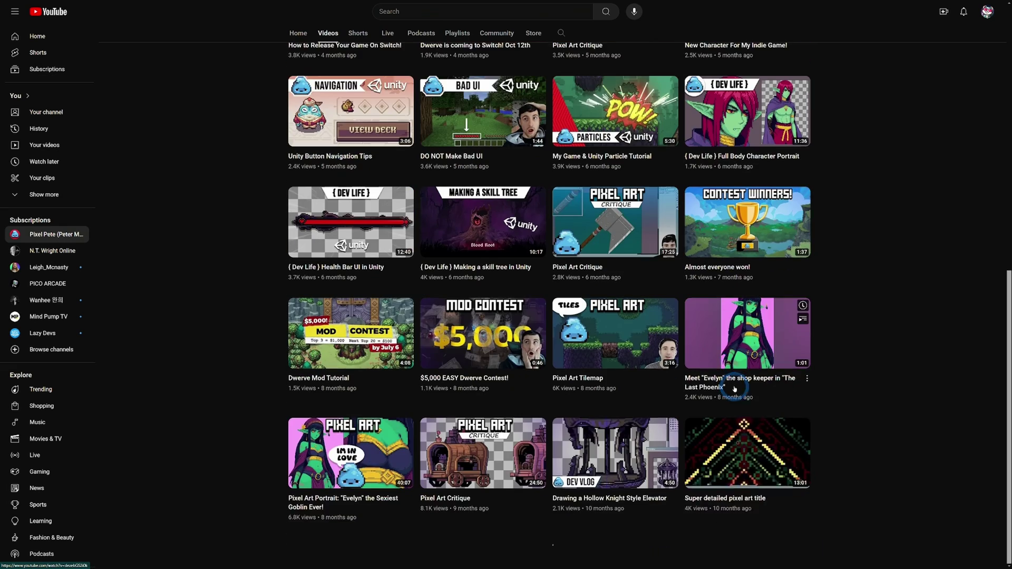
- Scroll down the pixel-art channel's video grid to its older uploads
scroll(734, 389, down, 10)
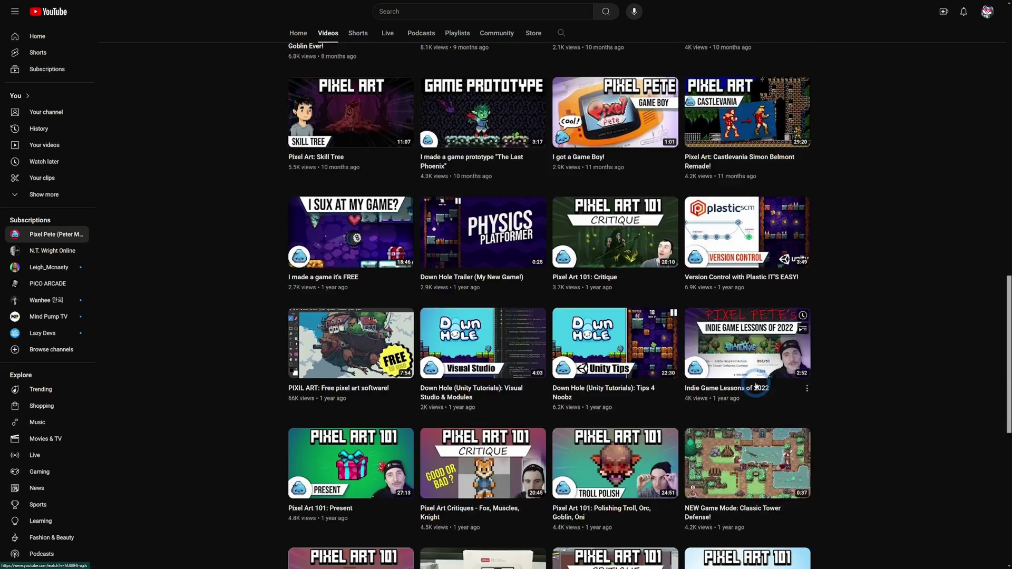
scroll(869, 315, down, 15)
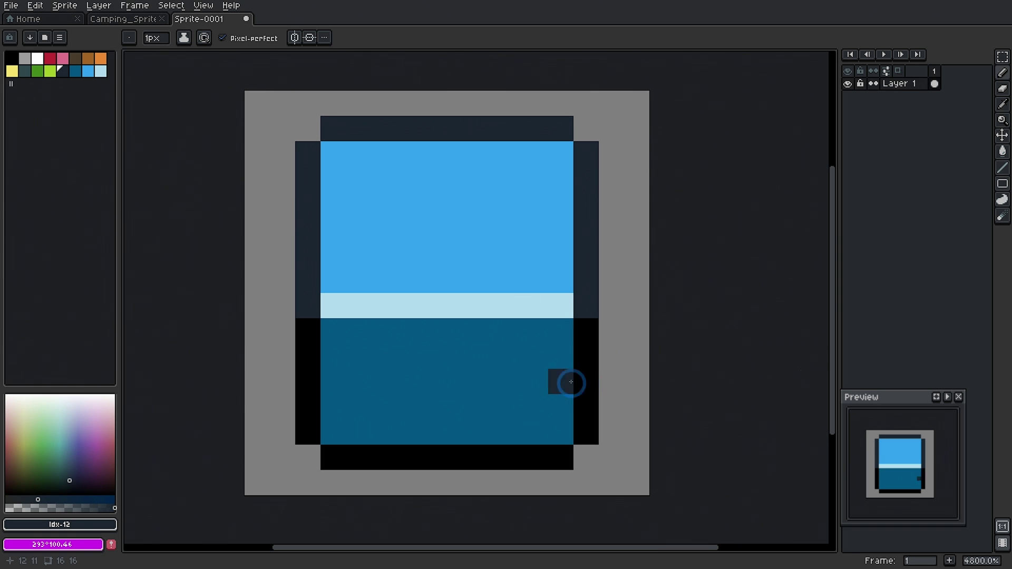
- Undo a stray front-face pixel, then move the sprite's top three rows down one pixel
click(519, 378)
key(ctrl+z)
key(m)
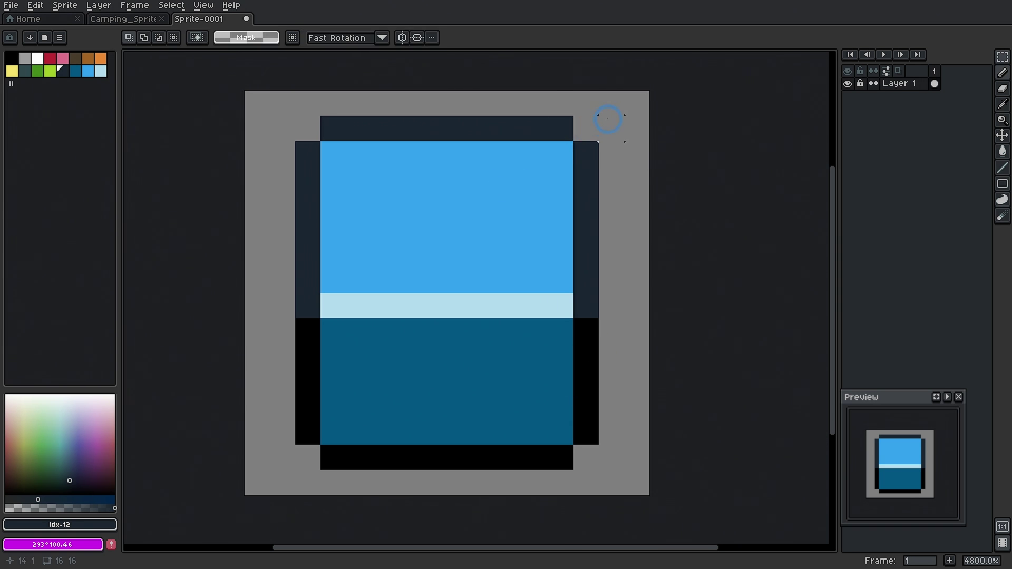
mouse_move(605, 117)
mouse_down()
mouse_move(305, 169)
mouse_move(308, 179)
mouse_up()
key(Down)
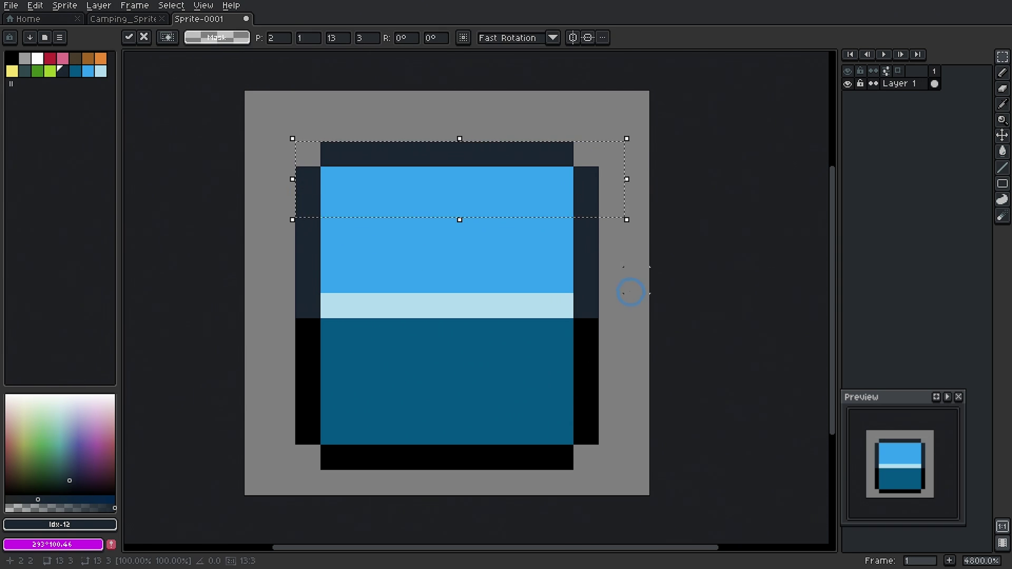
click(623, 265)
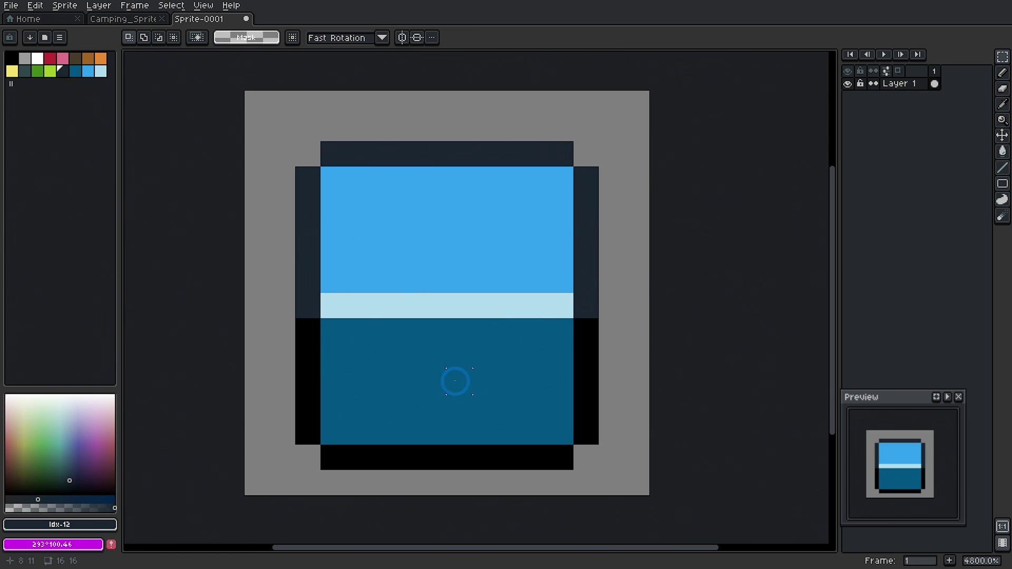
- Fill the chest's pale blue top face with orange using the Paint Bucket
click(101, 60)
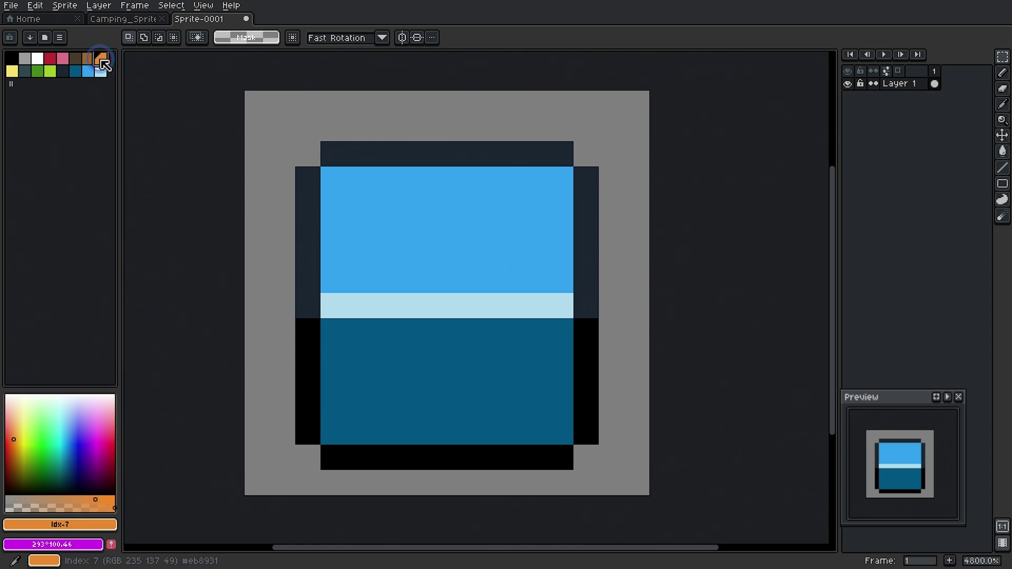
key(g)
click(409, 254)
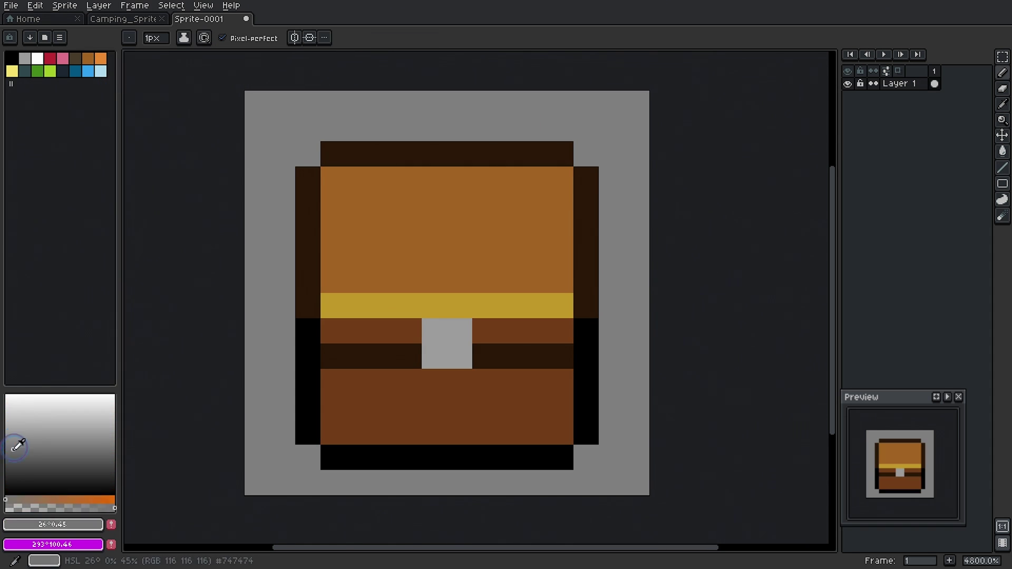
- Shift the colour toward brown and paint the latch's dark grey edges and light highlights
drag(17, 445, 13, 466)
click(412, 334)
drag(484, 331, 485, 356)
drag(434, 382, 460, 381)
click(19, 411)
click(460, 331)
click(637, 457)
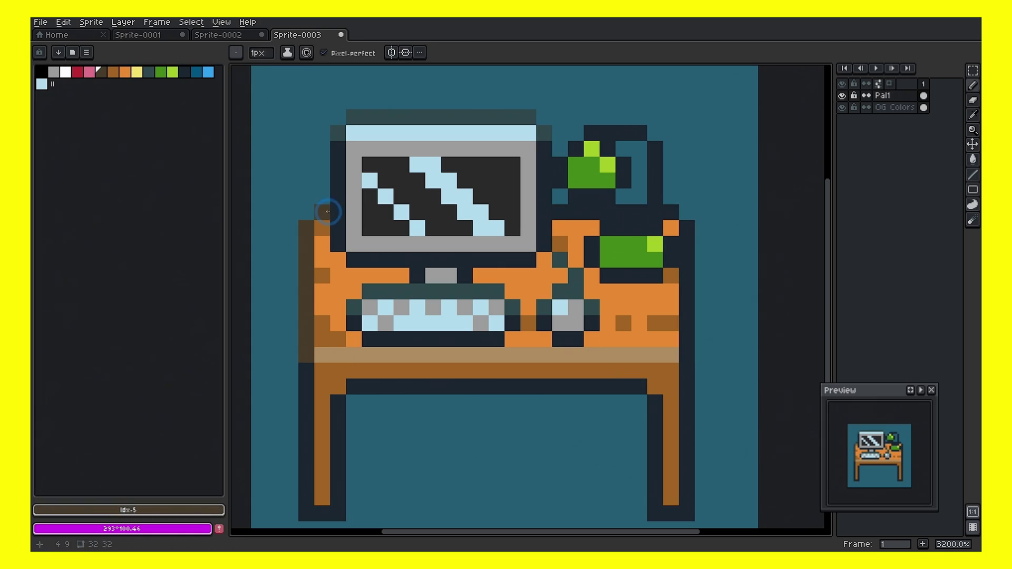
- Recolour the desk sprite in green shades and fill its blue background with green
click(892, 96)
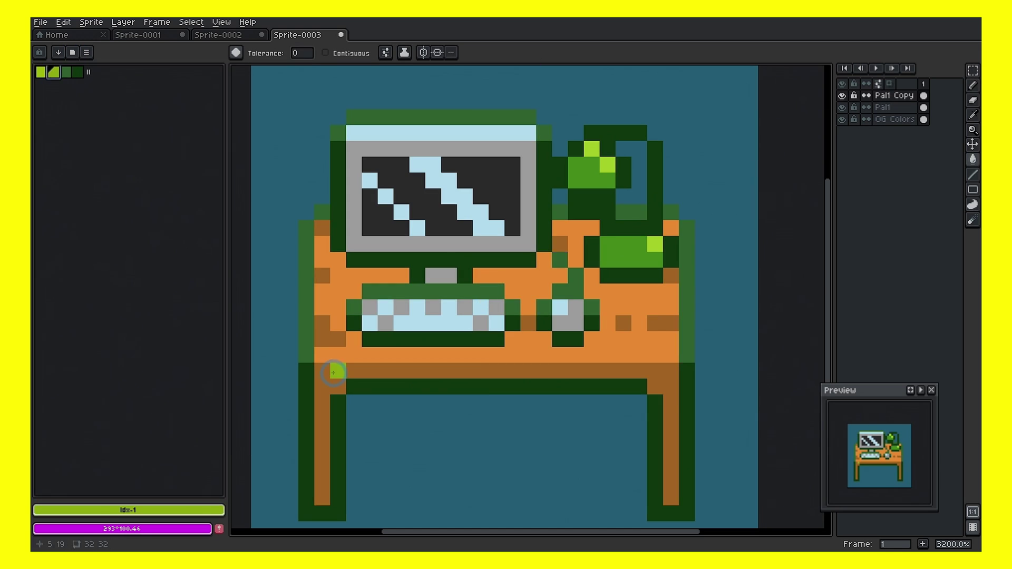
click(308, 332)
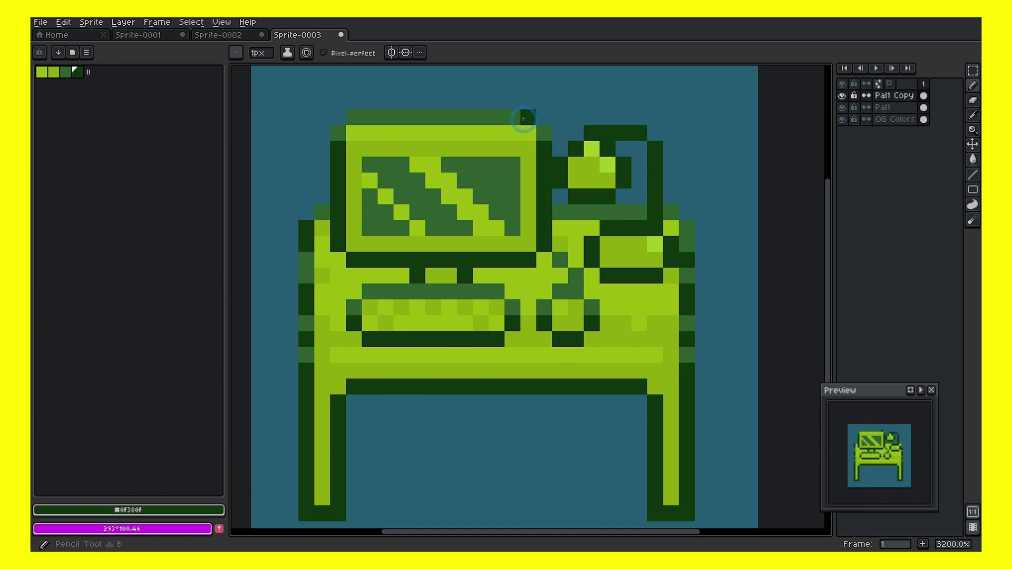
key(g)
click(297, 129)
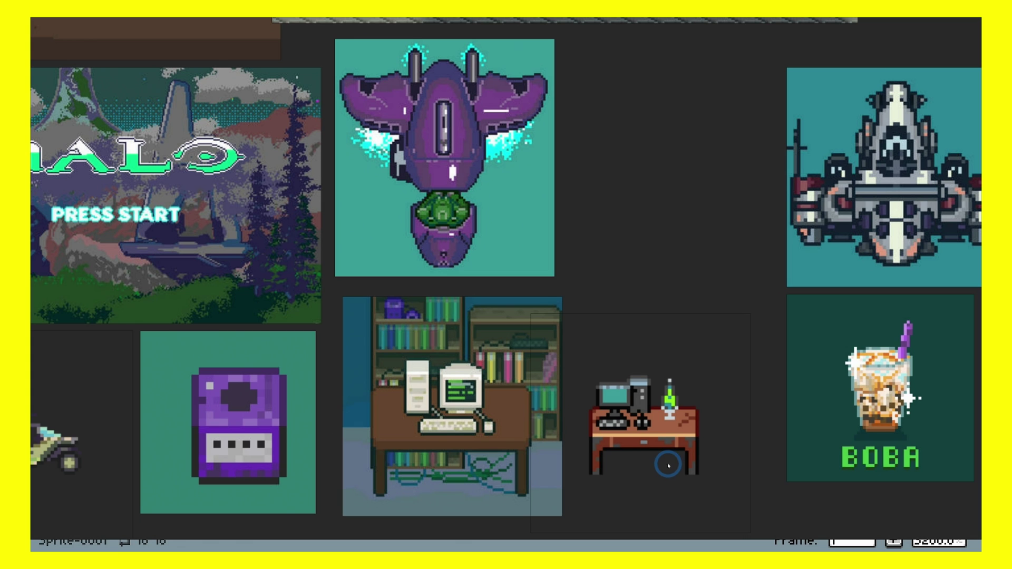